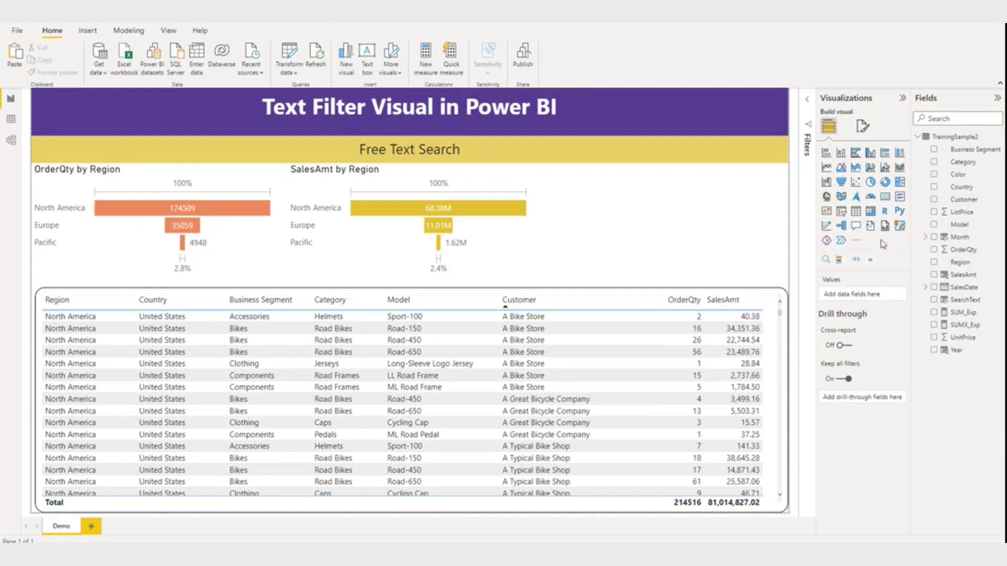
# Step: Find the Microsoft Text Filter visual via a 'text filter' AppSource search and import it into the report
pyautogui.click(856, 242)
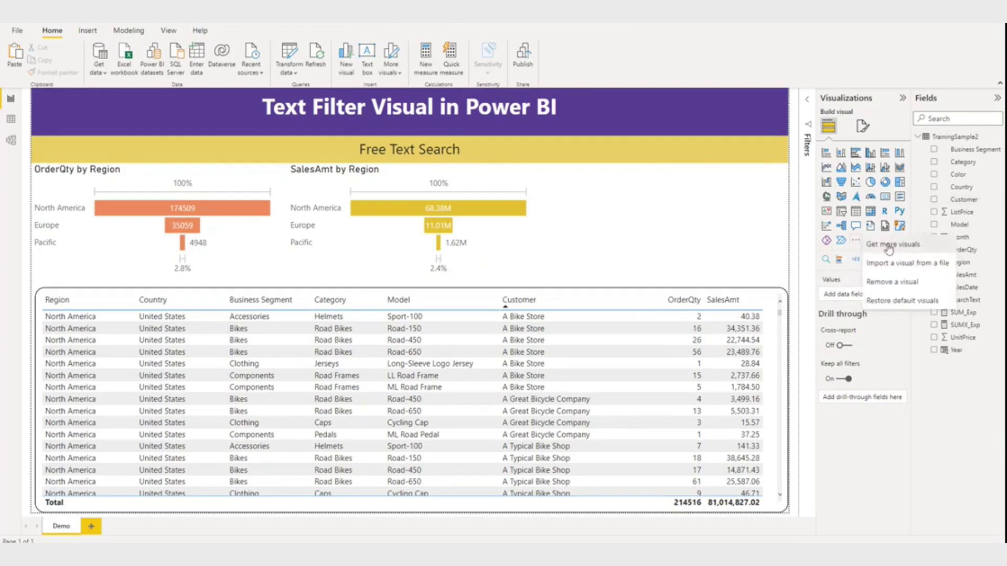
pyautogui.click(881, 242)
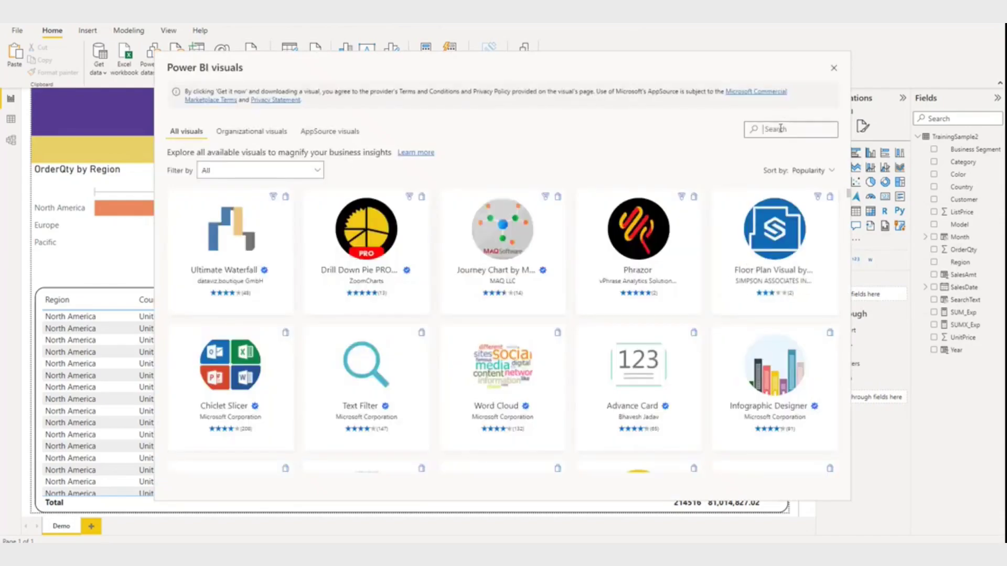
pyautogui.write('xte')
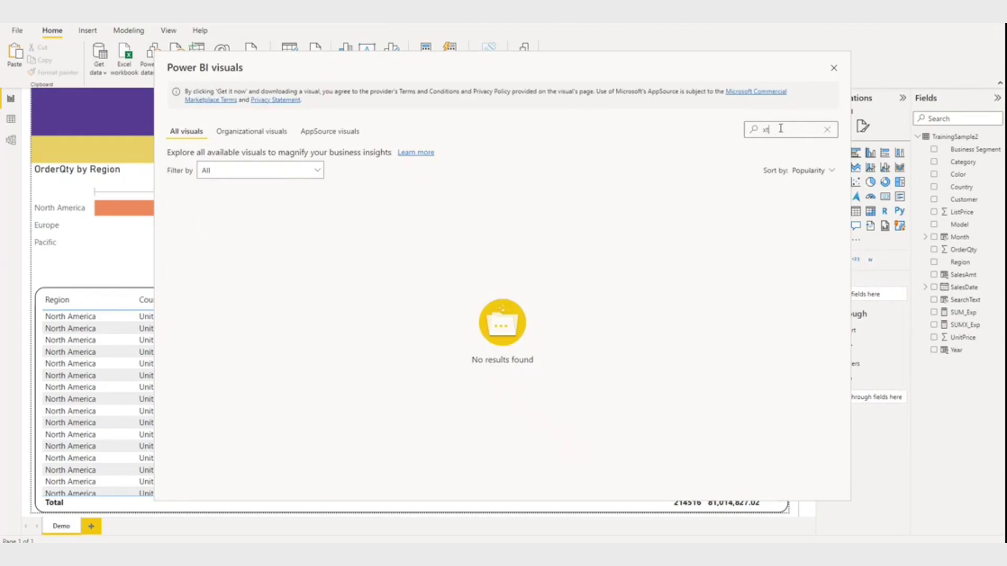
pyautogui.press('BackSpace')
pyautogui.press('BackSpace')
pyautogui.write('tex')
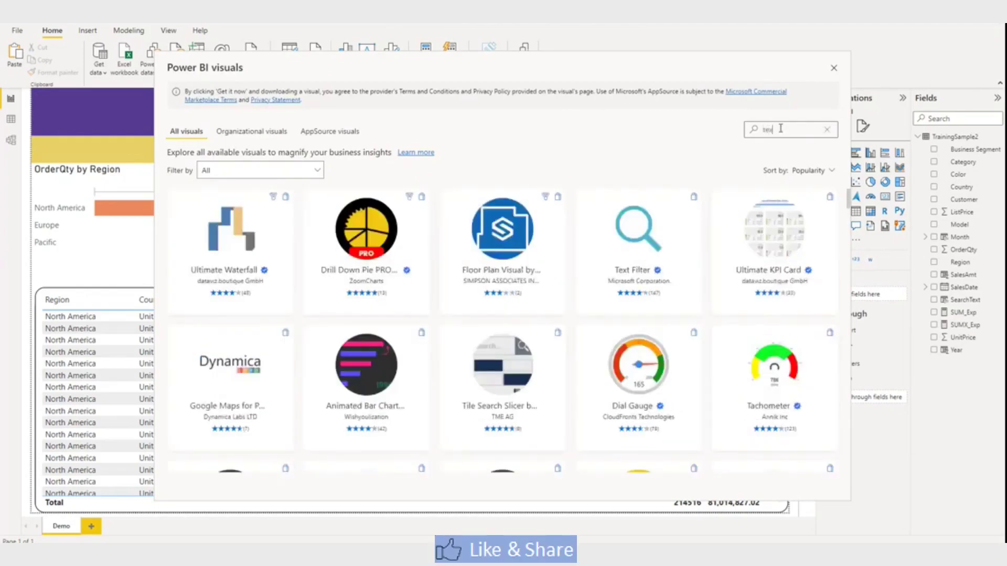
pyautogui.write('t filte')
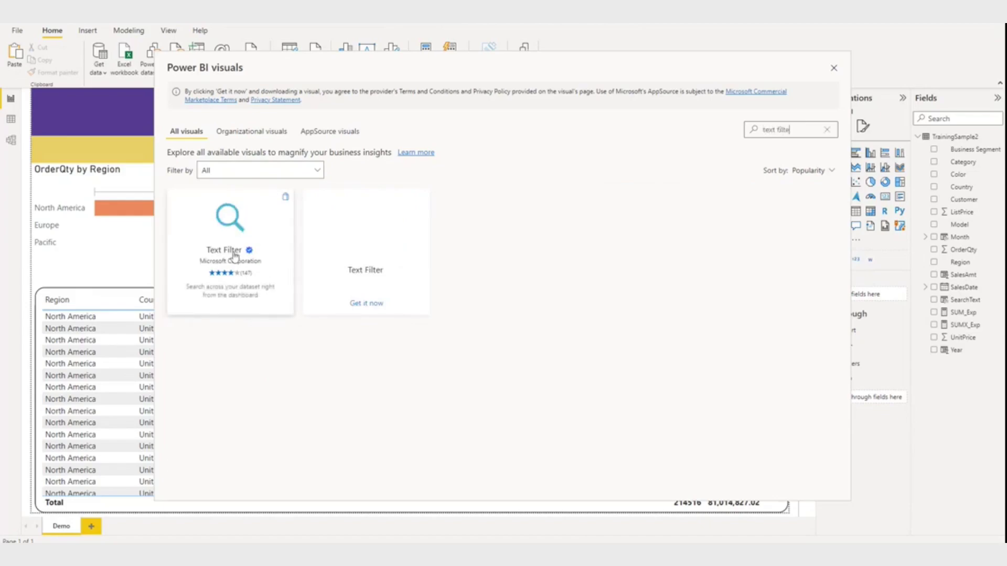
pyautogui.click(242, 235)
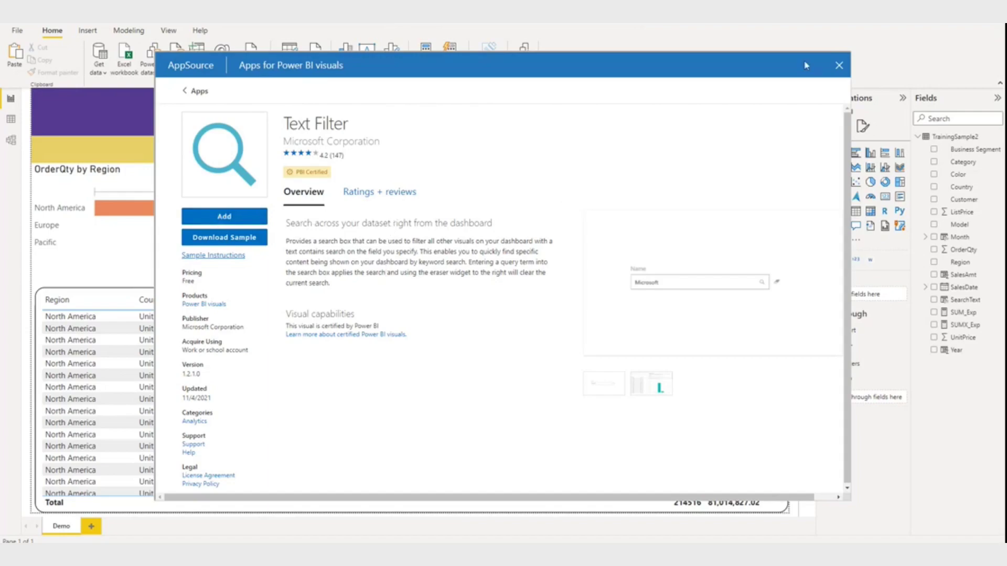
pyautogui.click(838, 67)
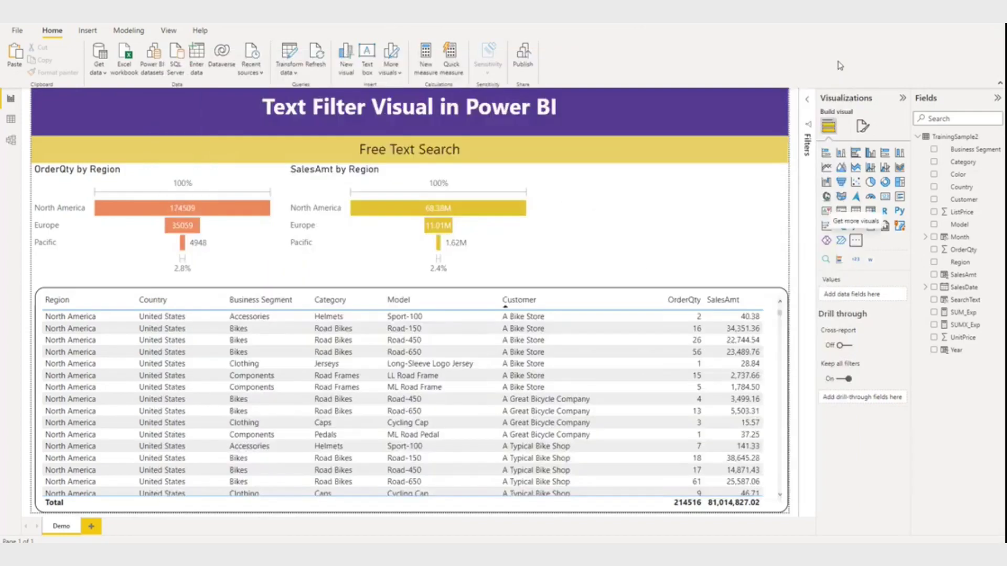
# Step: Add a Text Filter visual right of the SalesAmt funnel, bind it to Category, and size it to its search box
pyautogui.click(827, 260)
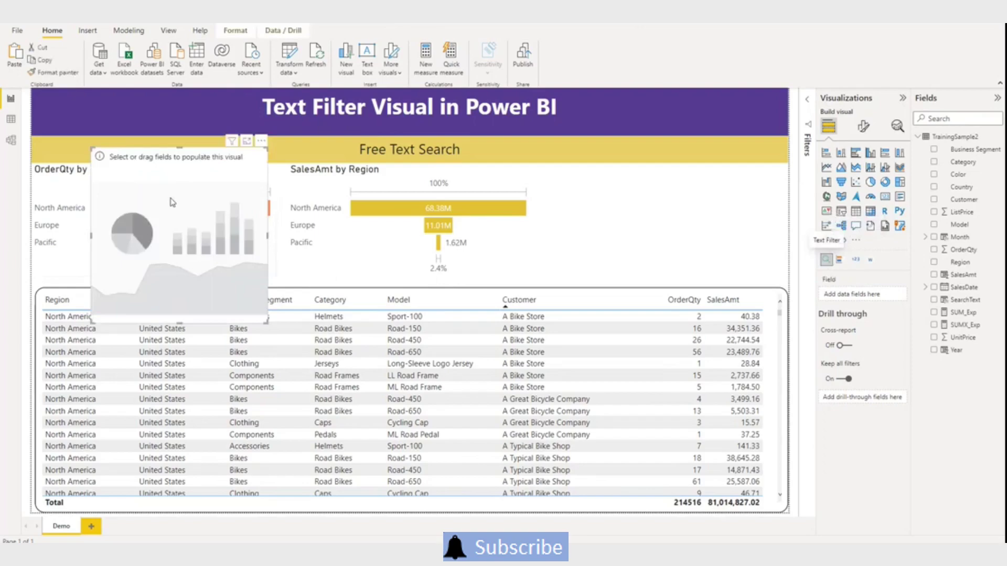
pyautogui.moveTo(152, 195); pyautogui.dragTo(640, 225)
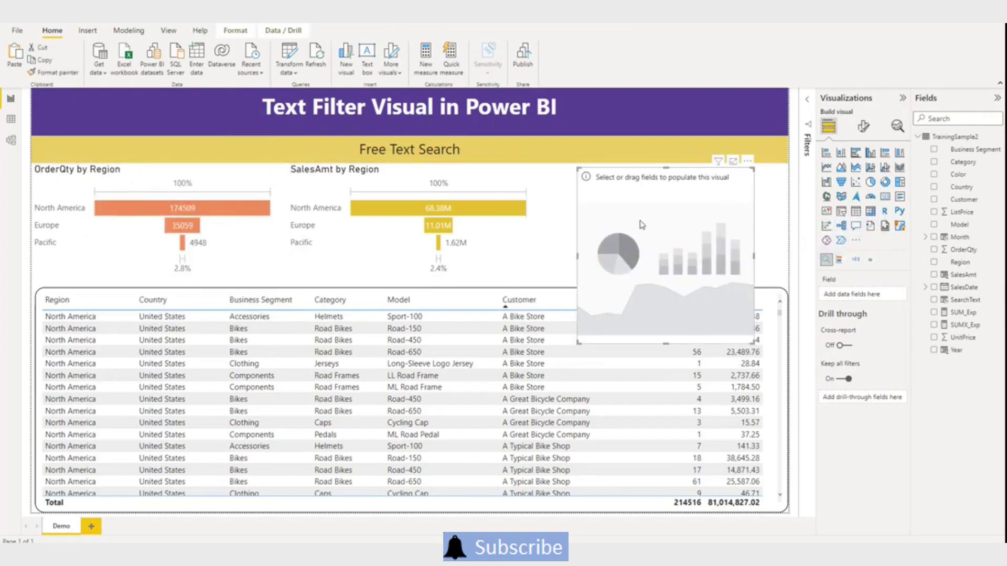
pyautogui.moveTo(670, 352); pyautogui.dragTo(664, 254)
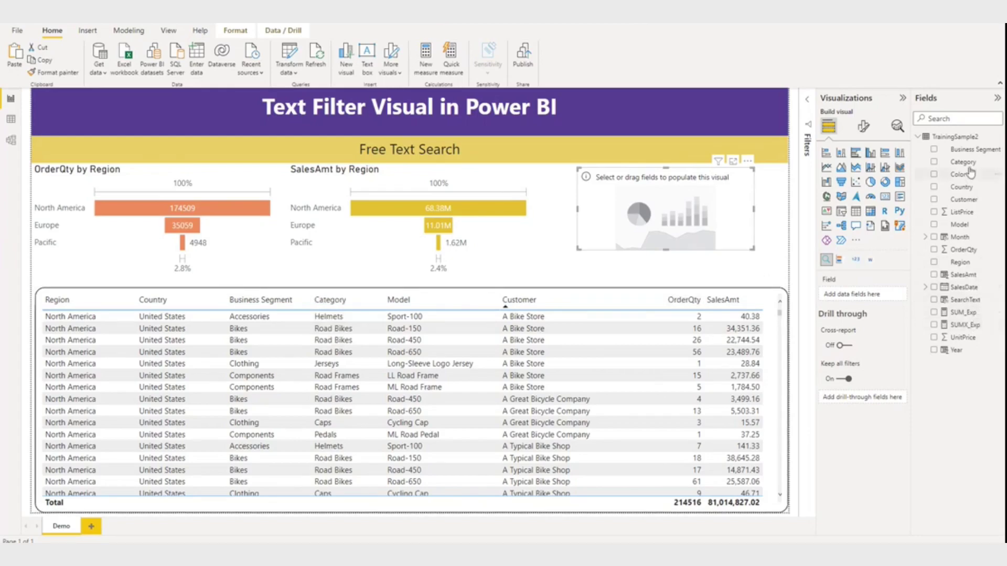
pyautogui.moveTo(969, 162); pyautogui.dragTo(860, 299)
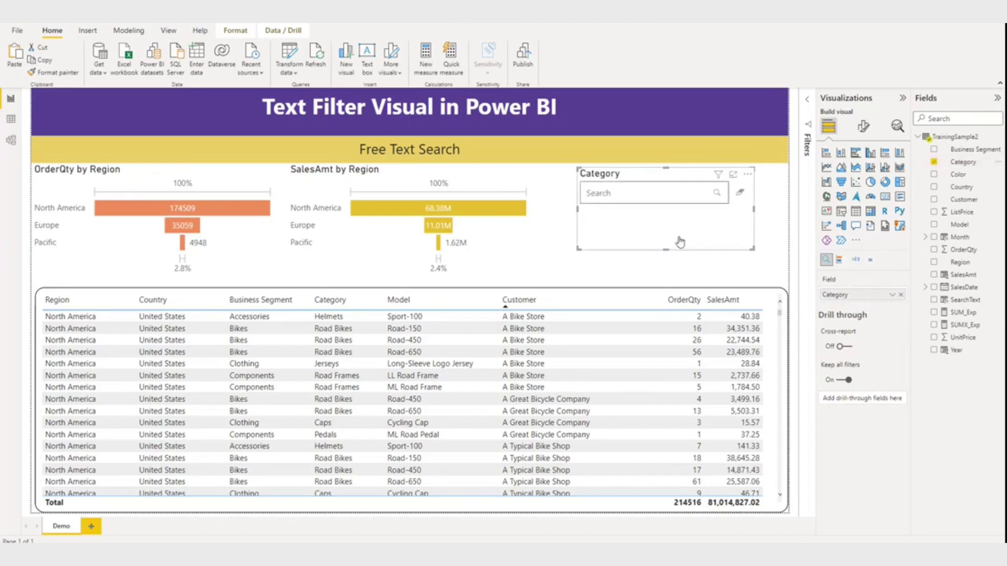
pyautogui.moveTo(664, 250); pyautogui.dragTo(658, 225)
# Step: Try the searches 'bikes' and then 'caps' in the Category text filter
pyautogui.moveTo(656, 181); pyautogui.dragTo(655, 201)
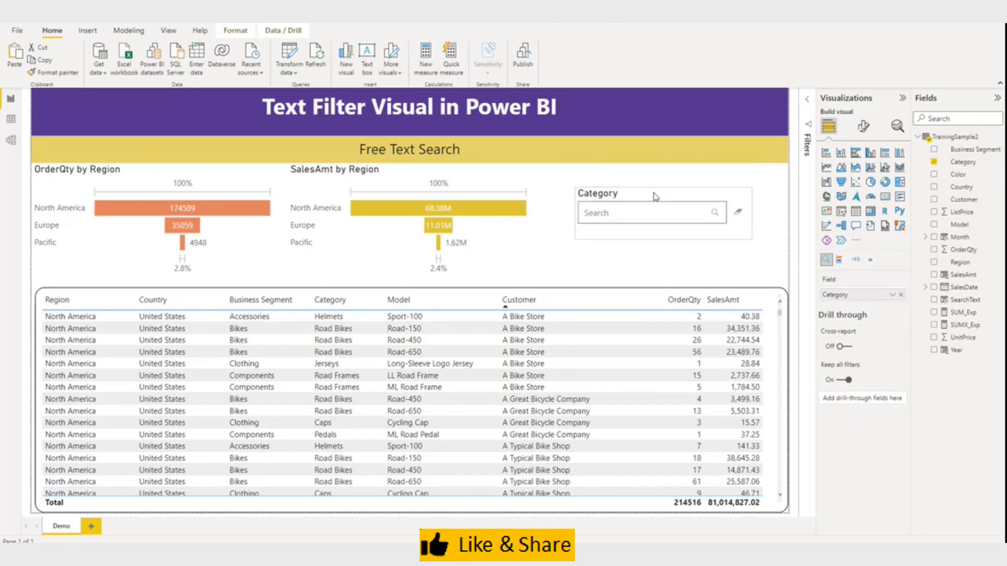
pyautogui.click(635, 216)
pyautogui.write('bi')
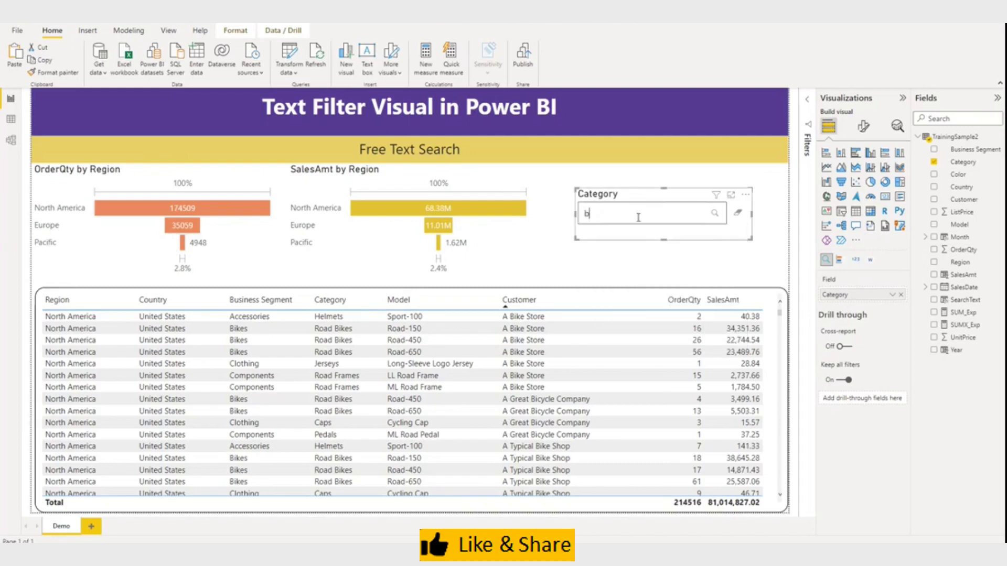
pyautogui.write('kes')
pyautogui.press('Return')
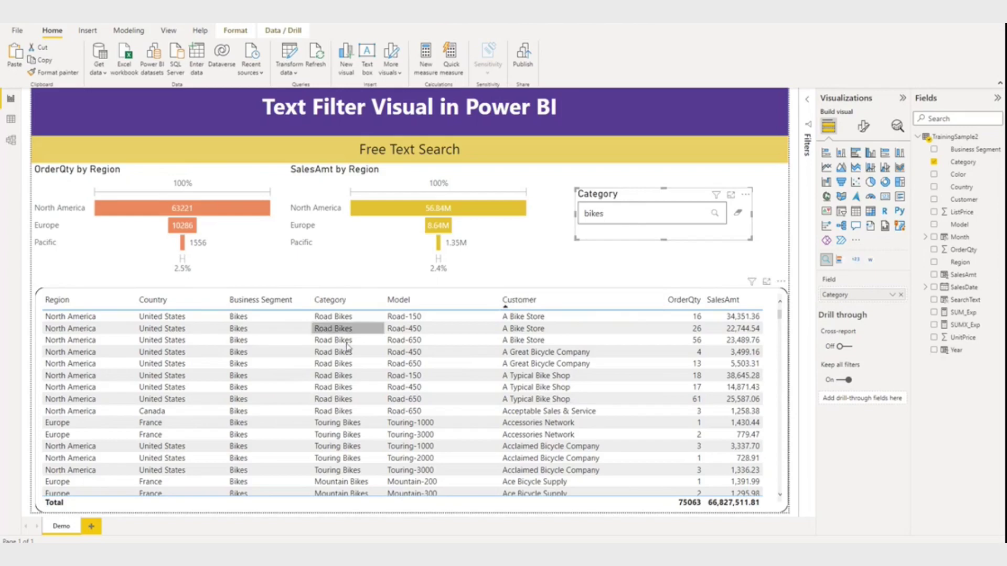
pyautogui.scroll(-3, 335, 362)
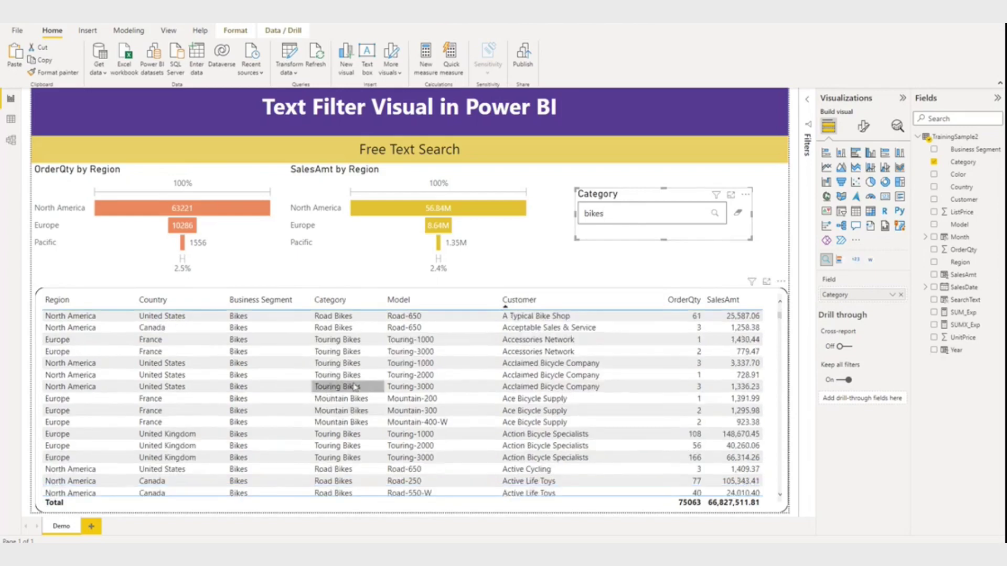
pyautogui.scroll(-5, 330, 411)
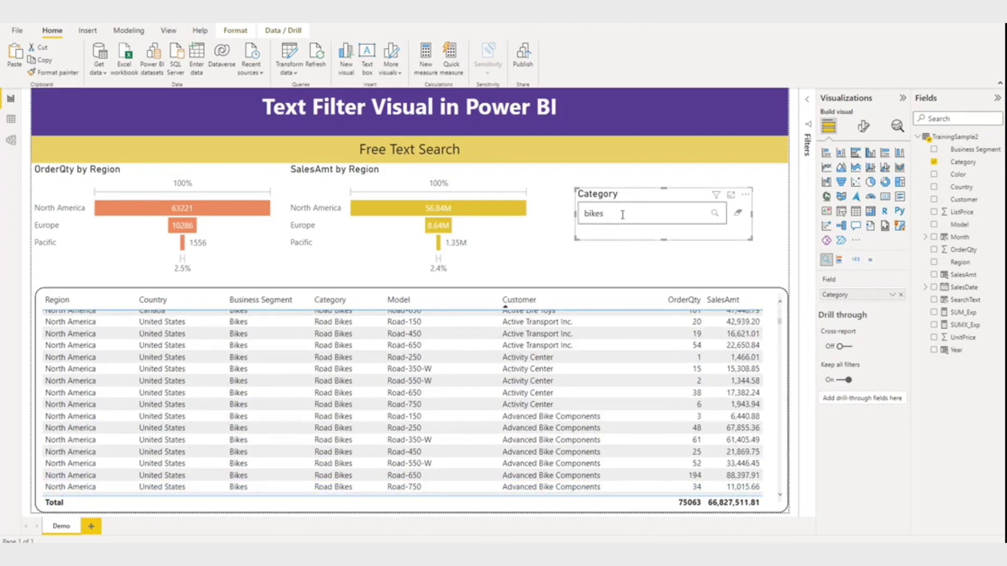
pyautogui.moveTo(619, 213); pyautogui.dragTo(538, 218)
pyautogui.write('caps')
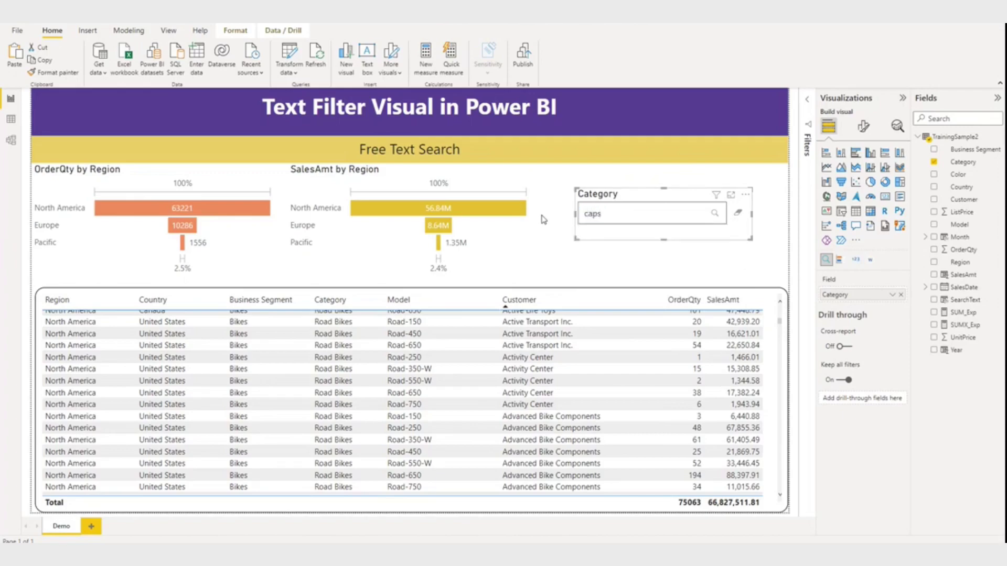
pyautogui.press('Return')
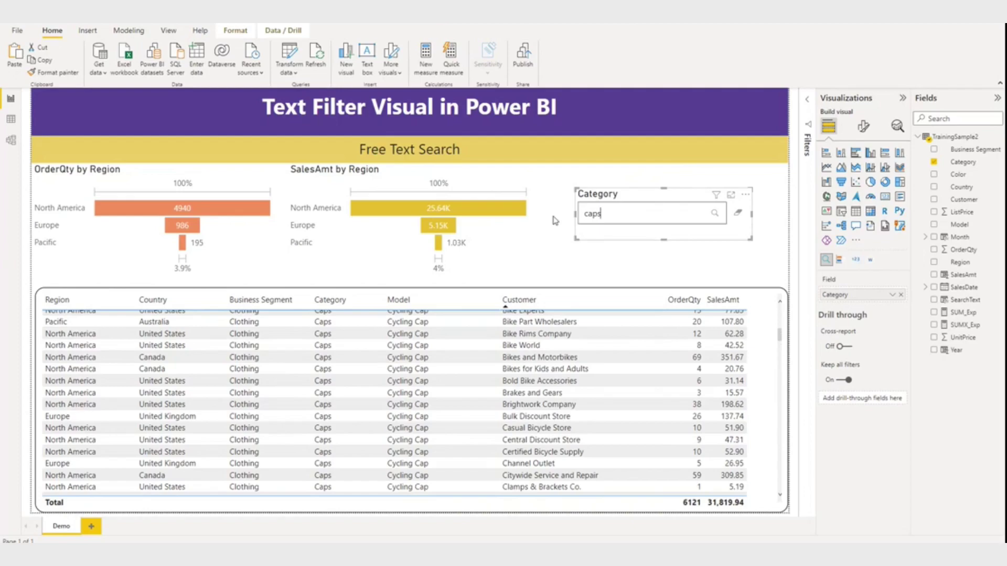
# Step: Search 'helmet' so the funnels and table show only Helmets, then select the table
pyautogui.moveTo(630, 217); pyautogui.dragTo(505, 212)
pyautogui.write('hel')
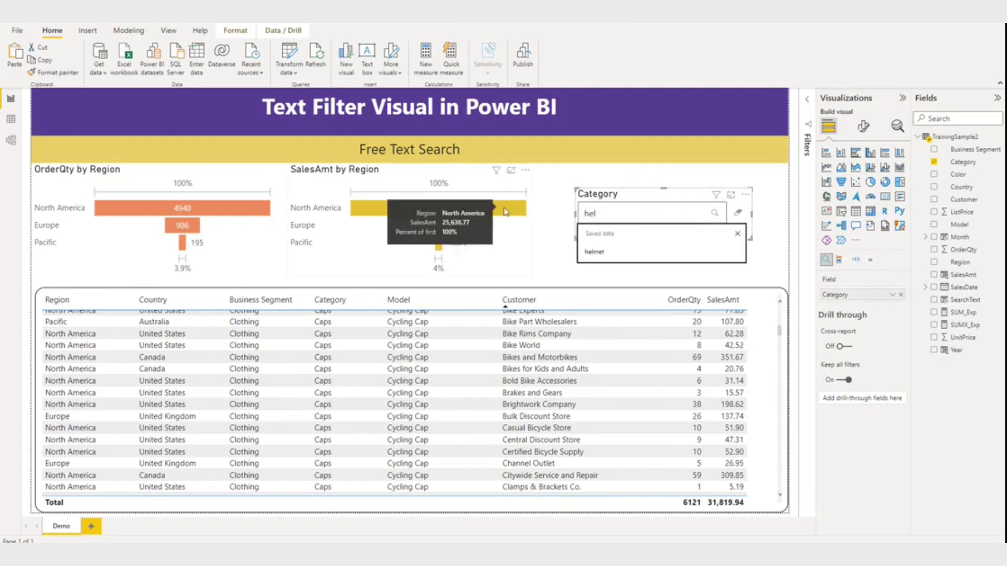
pyautogui.write('met')
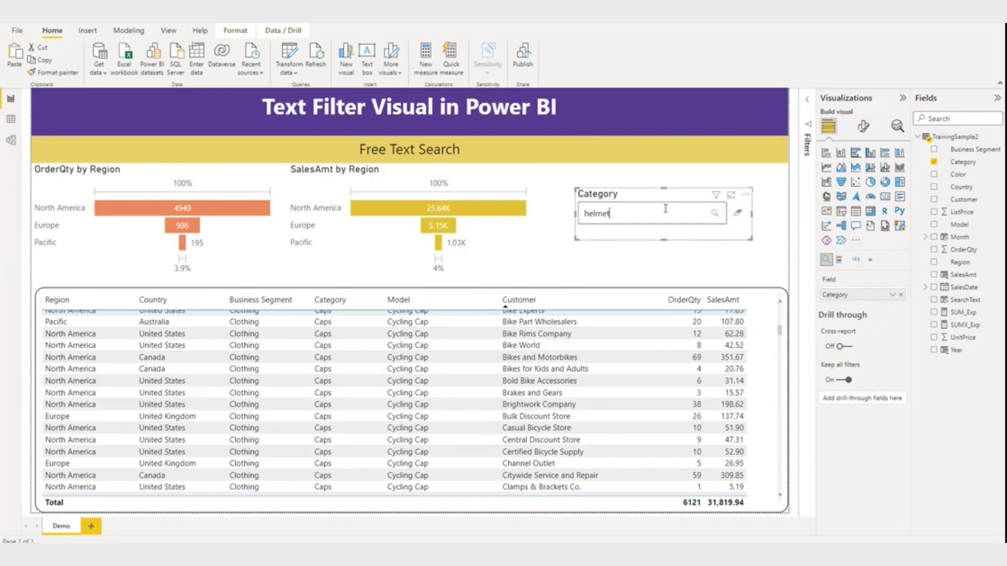
pyautogui.click(738, 215)
pyautogui.click(635, 213)
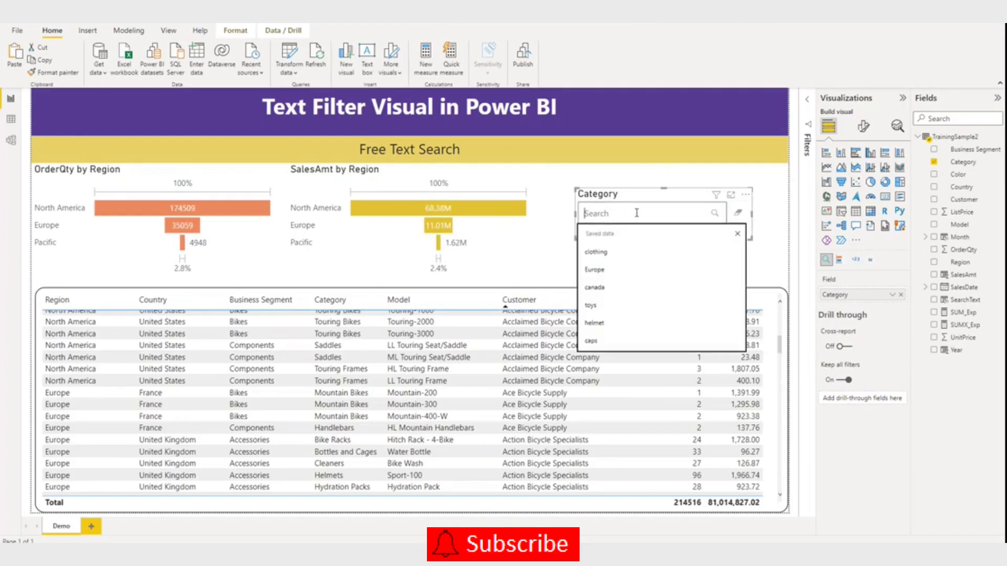
pyautogui.write('hel')
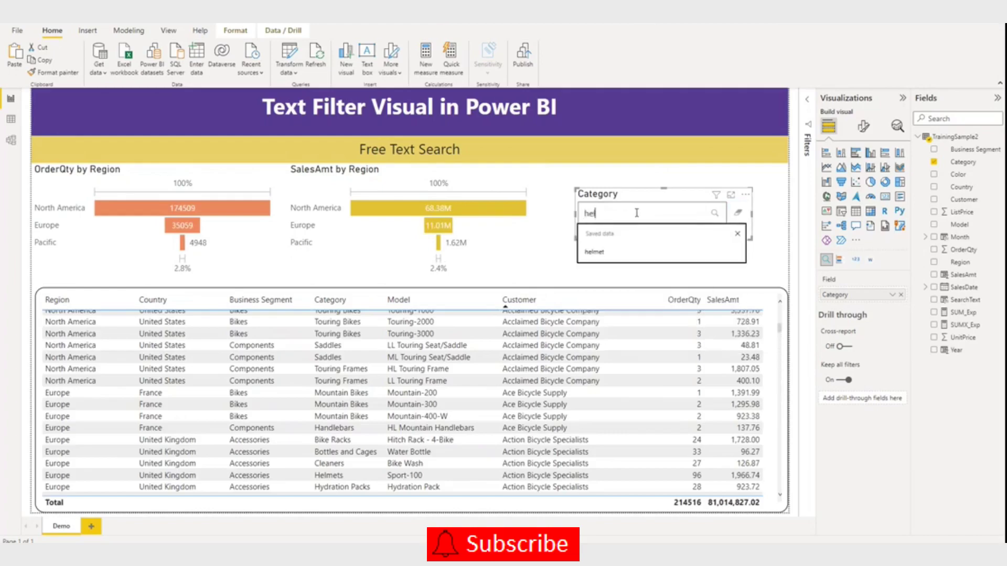
pyautogui.write('met')
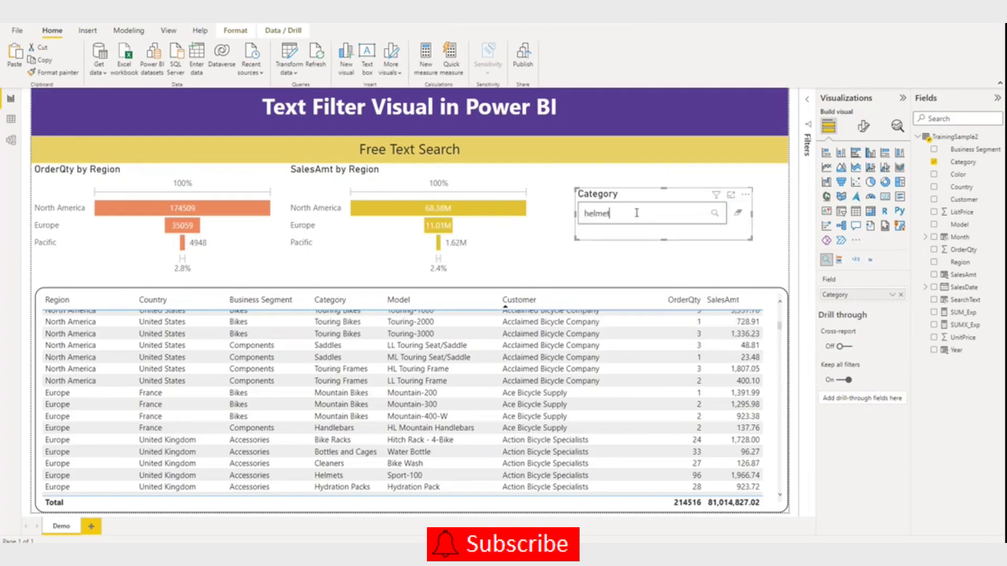
pyautogui.click(714, 216)
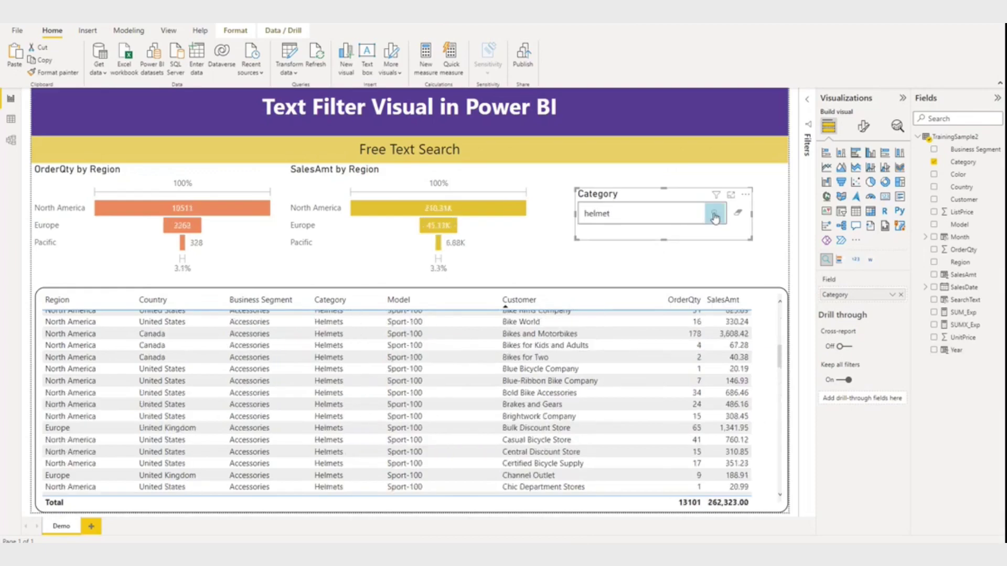
pyautogui.scroll(6, 593, 354)
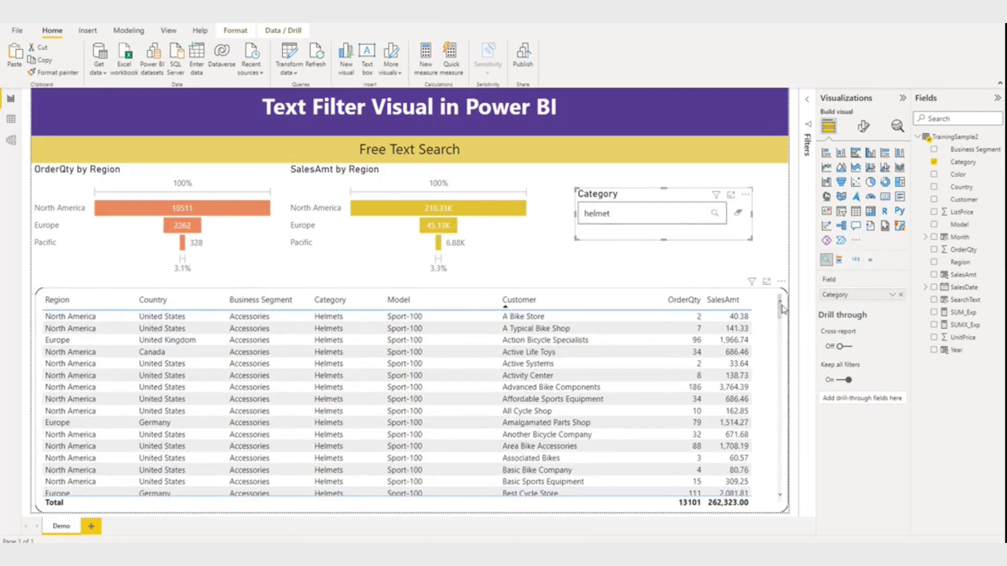
pyautogui.click(780, 314)
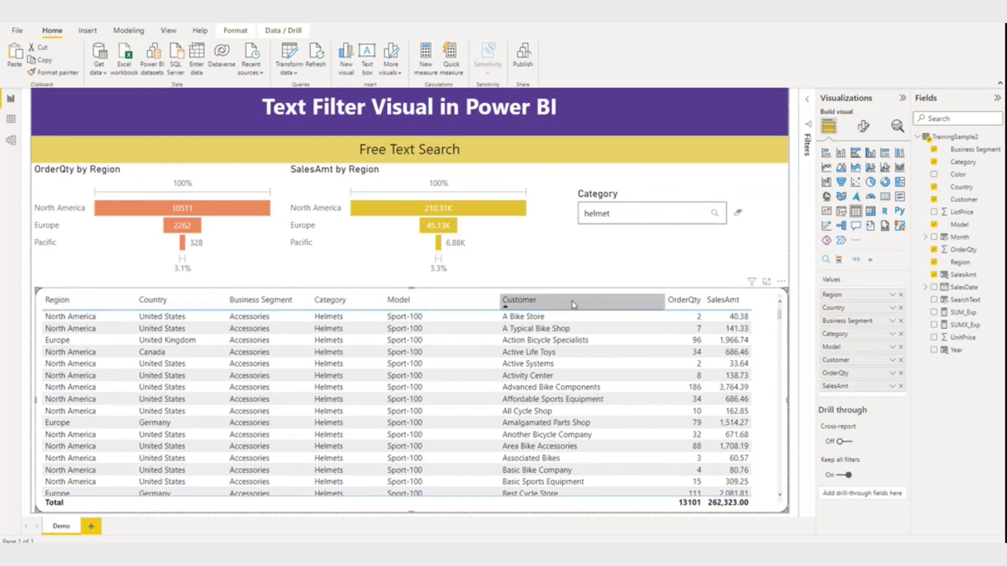
pyautogui.click(638, 190)
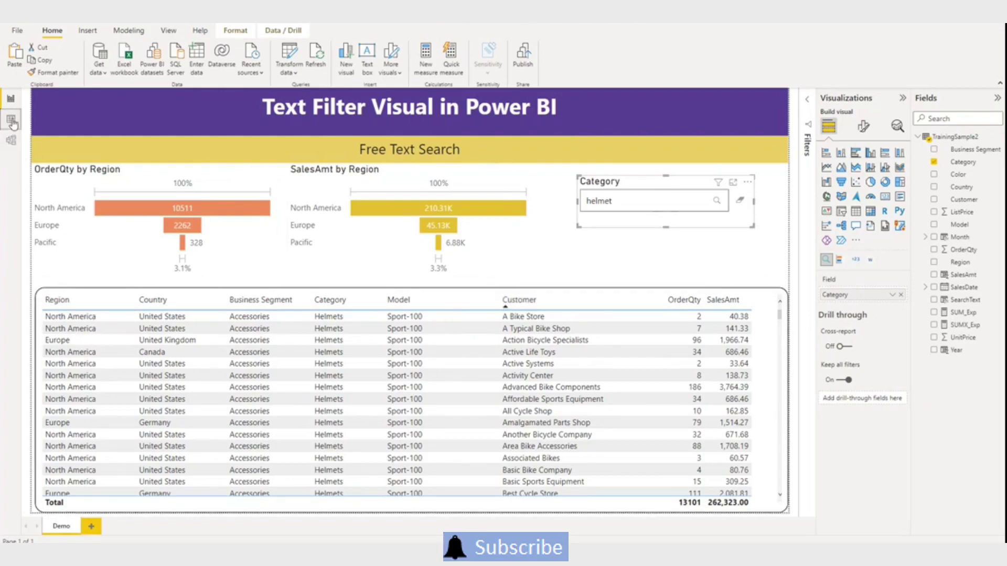
pyautogui.click(11, 121)
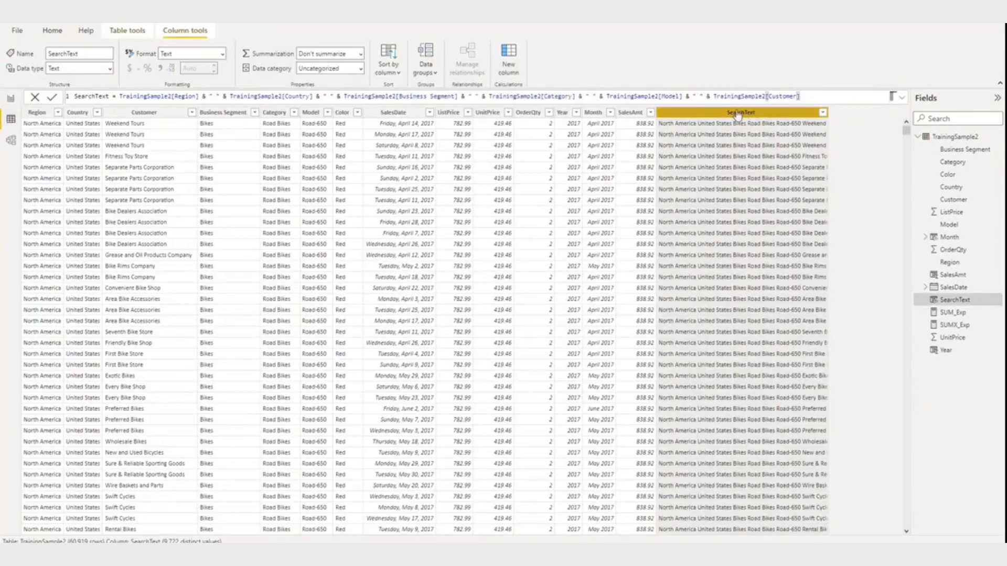
pyautogui.doubleClick(109, 96)
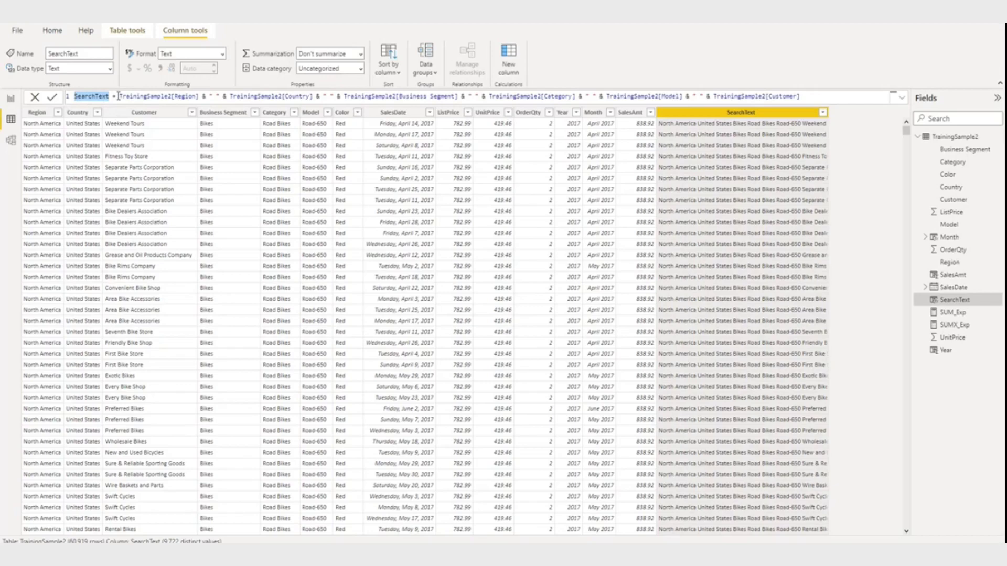
pyautogui.moveTo(120, 96); pyautogui.dragTo(321, 96)
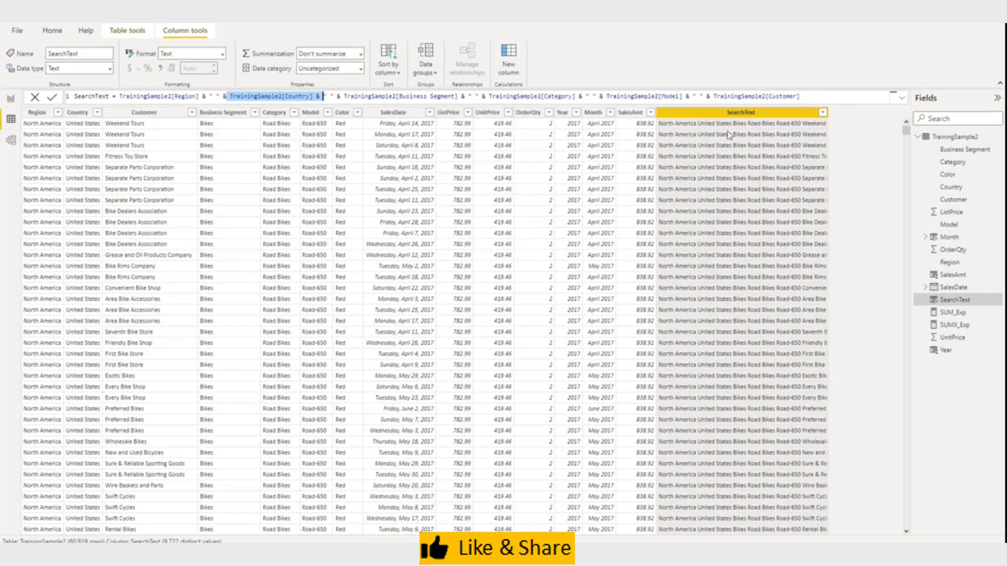
pyautogui.click(10, 99)
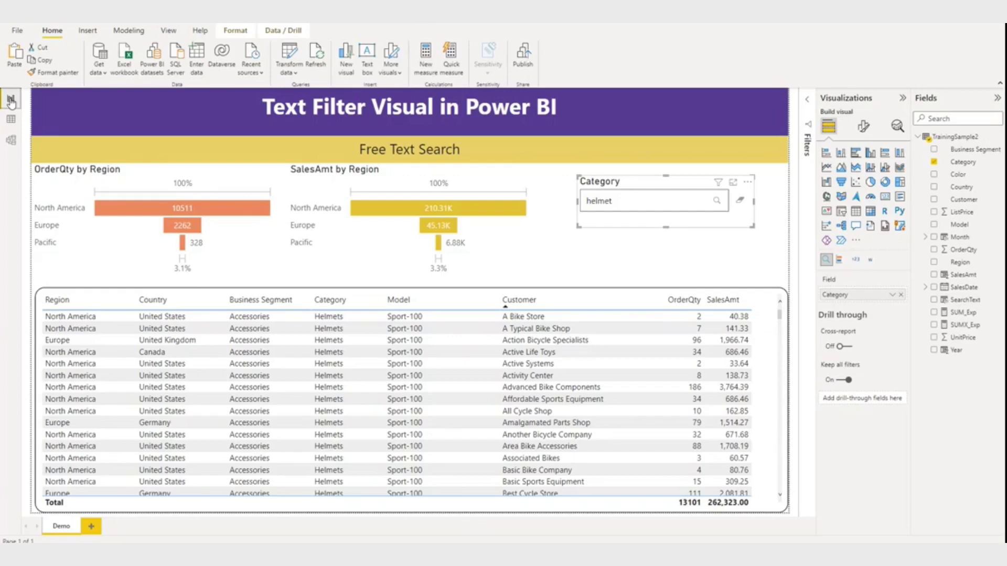
# Step: Clear the helmet search and rebind the text filter from Category to the SearchText column
pyautogui.click(741, 202)
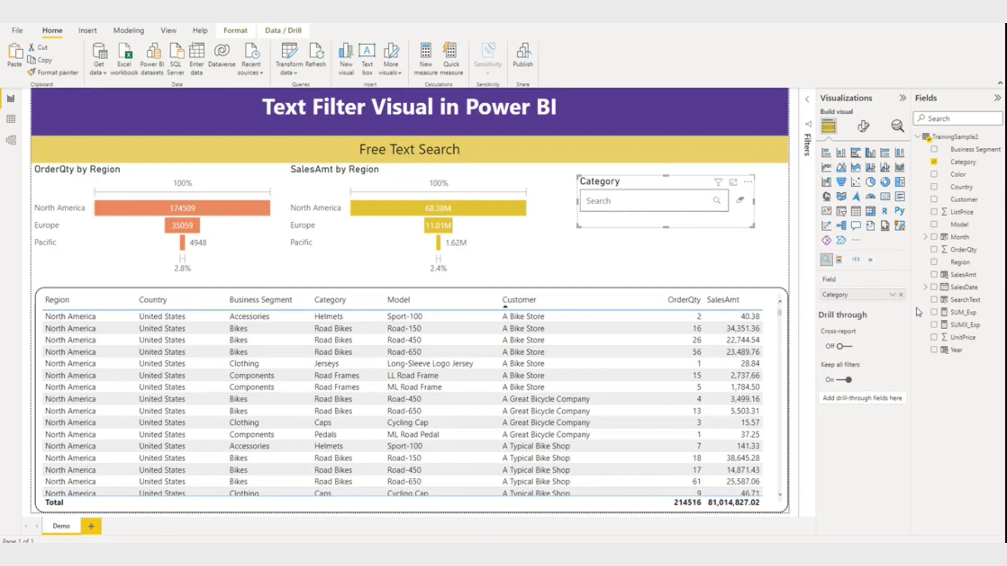
pyautogui.moveTo(965, 300); pyautogui.dragTo(863, 296)
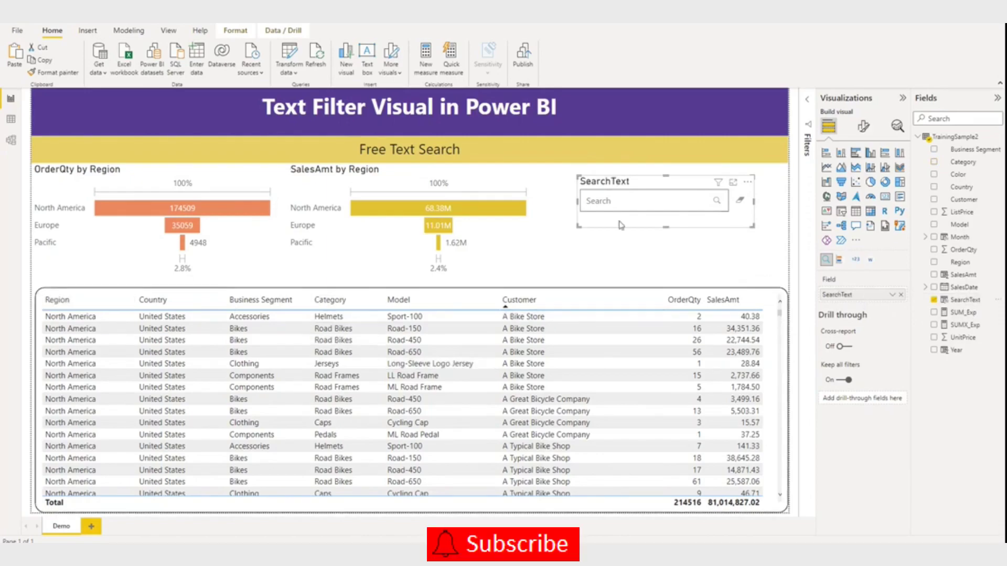
pyautogui.click(620, 200)
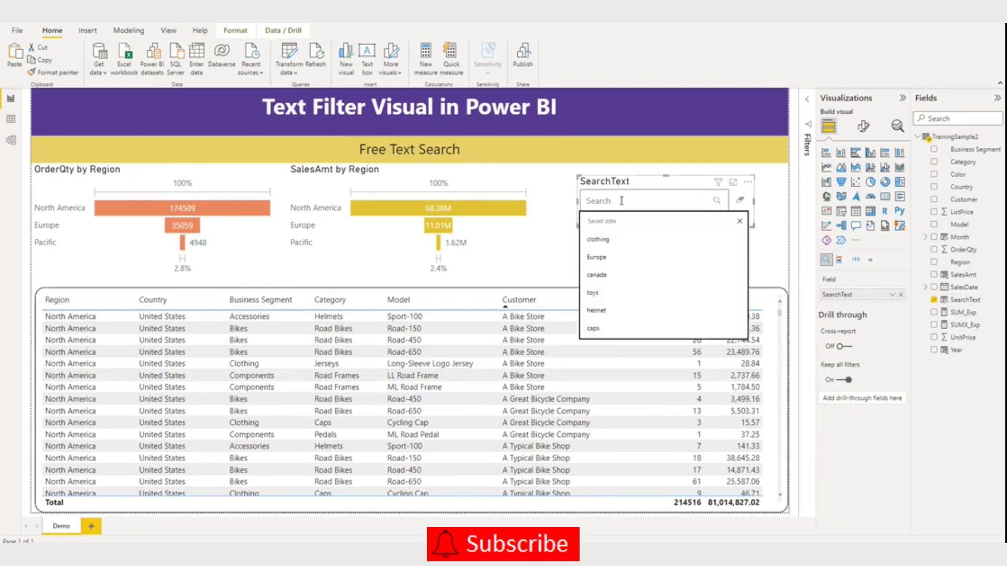
# Step: Search the SearchText filter for 'Canada' and then 'toys', checking the table results
pyautogui.write('Canda')
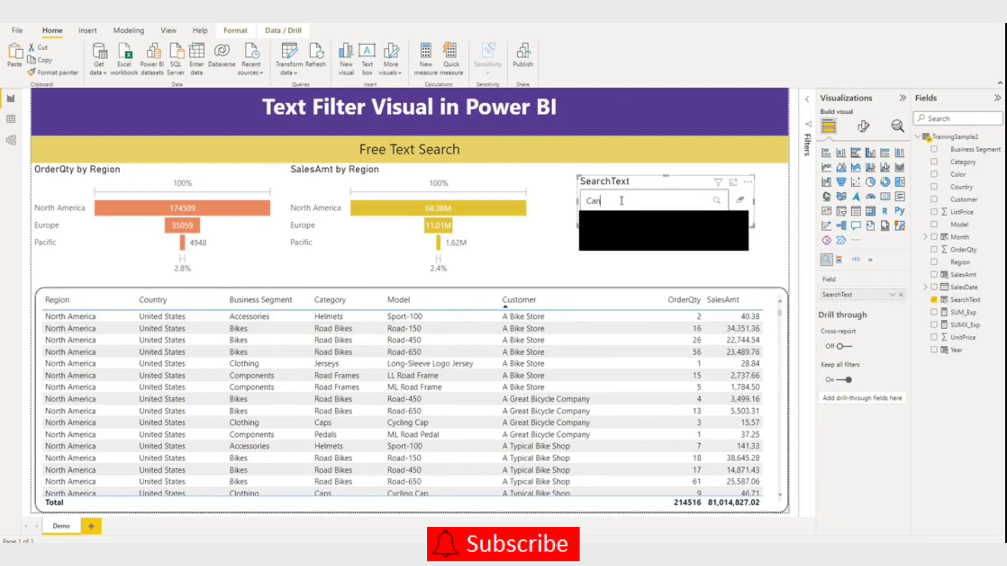
pyautogui.press('BackSpace')
pyautogui.press('BackSpace')
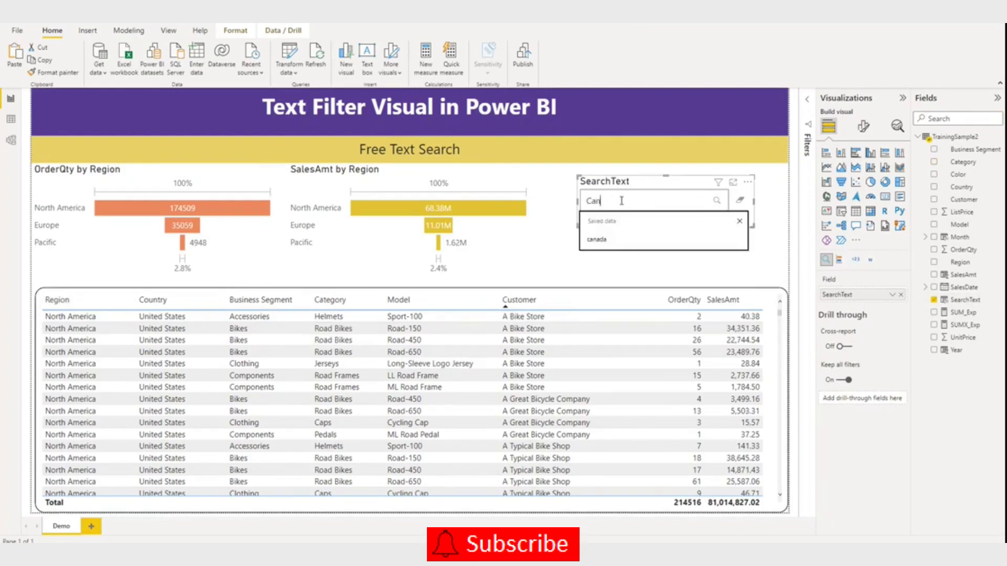
pyautogui.write('a')
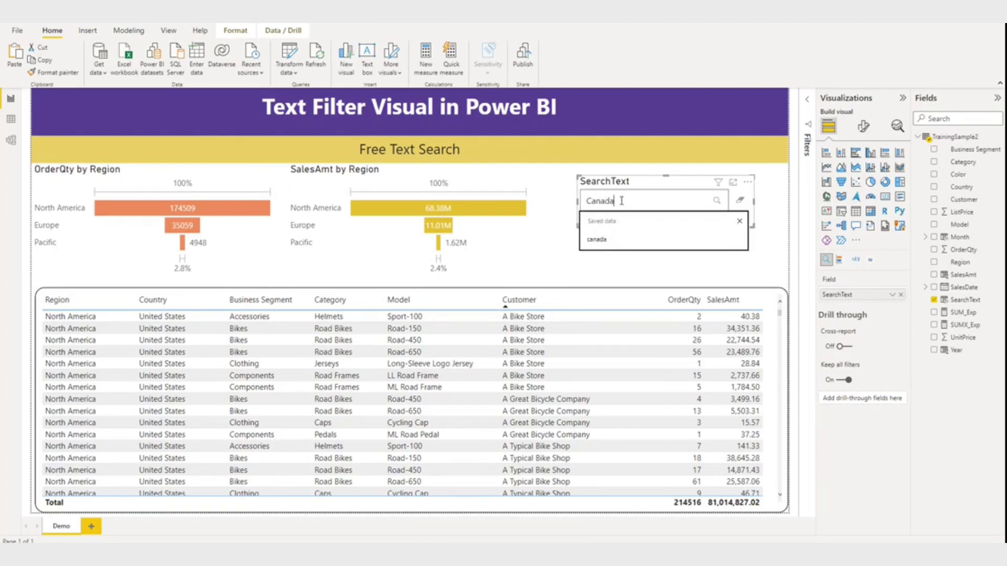
pyautogui.write('da')
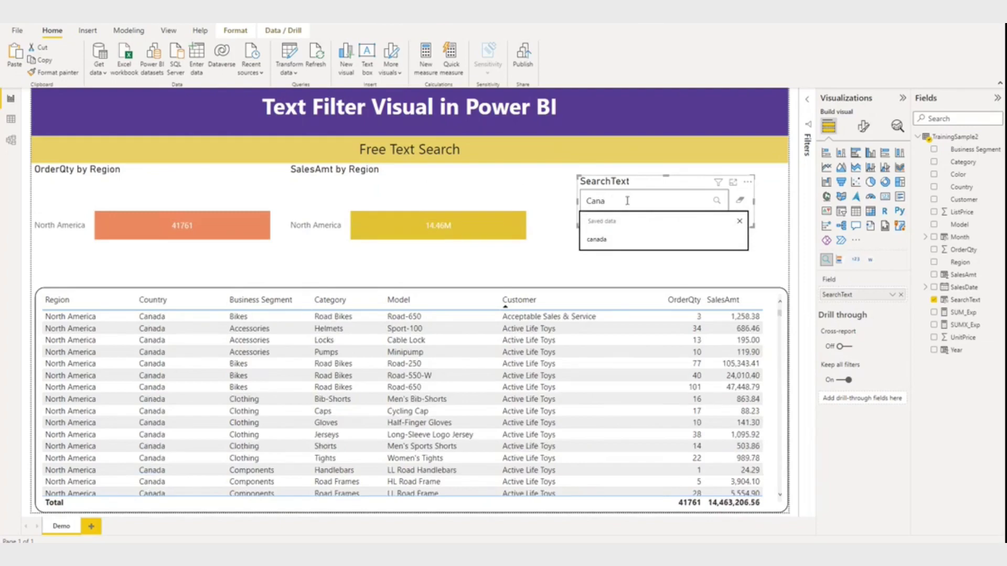
pyautogui.press('BackSpace')
pyautogui.press('BackSpace')
pyautogui.press('BackSpace')
pyautogui.press('BackSpace')
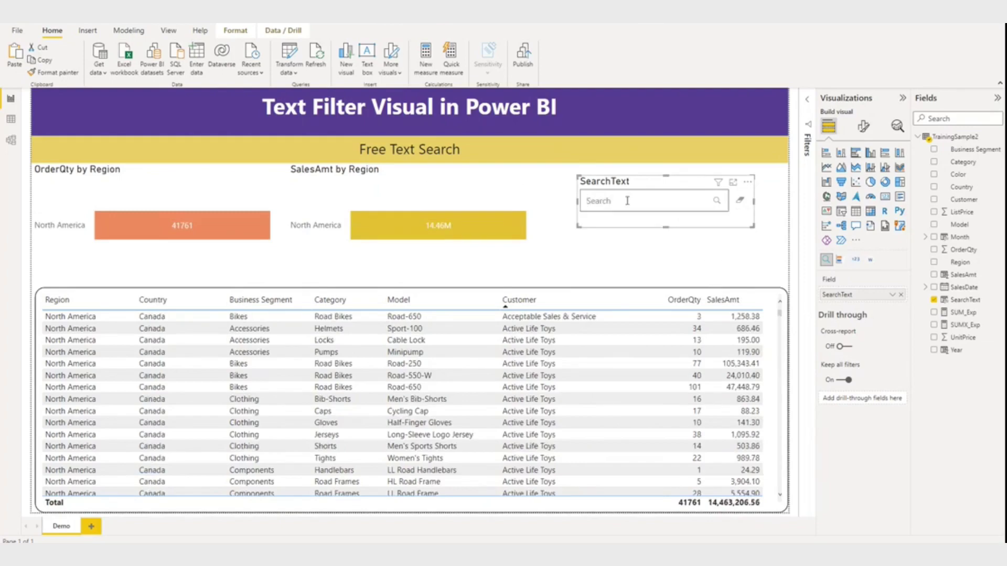
pyautogui.write('toys')
pyautogui.press('Return')
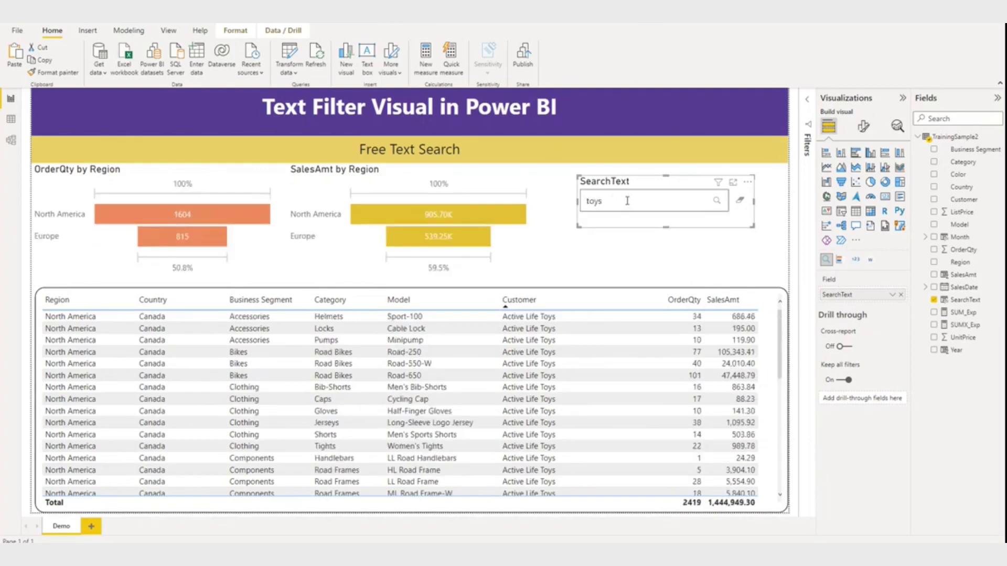
pyautogui.scroll(-15, 586, 452)
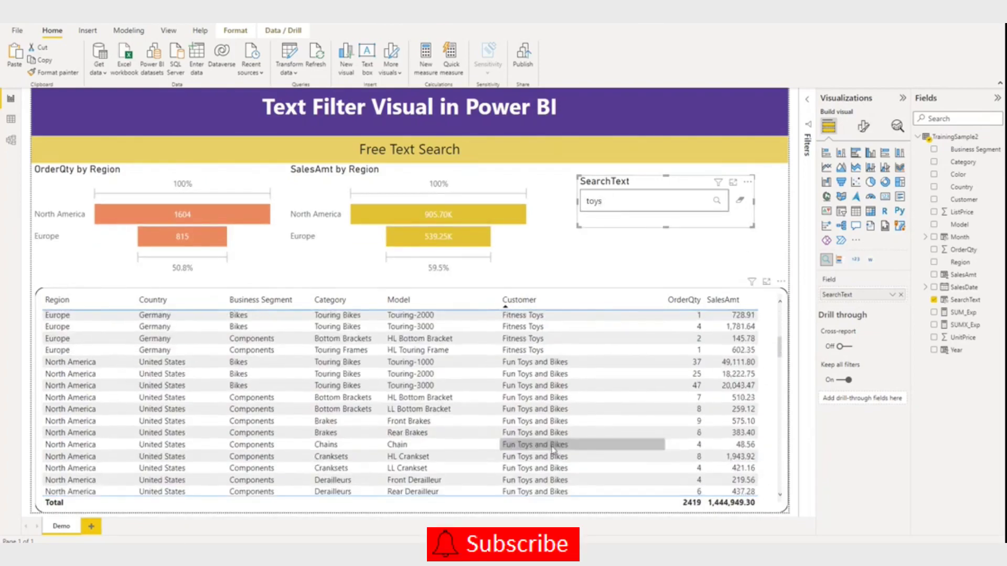
pyautogui.scroll(3, 552, 452)
pyautogui.scroll(12, 552, 452)
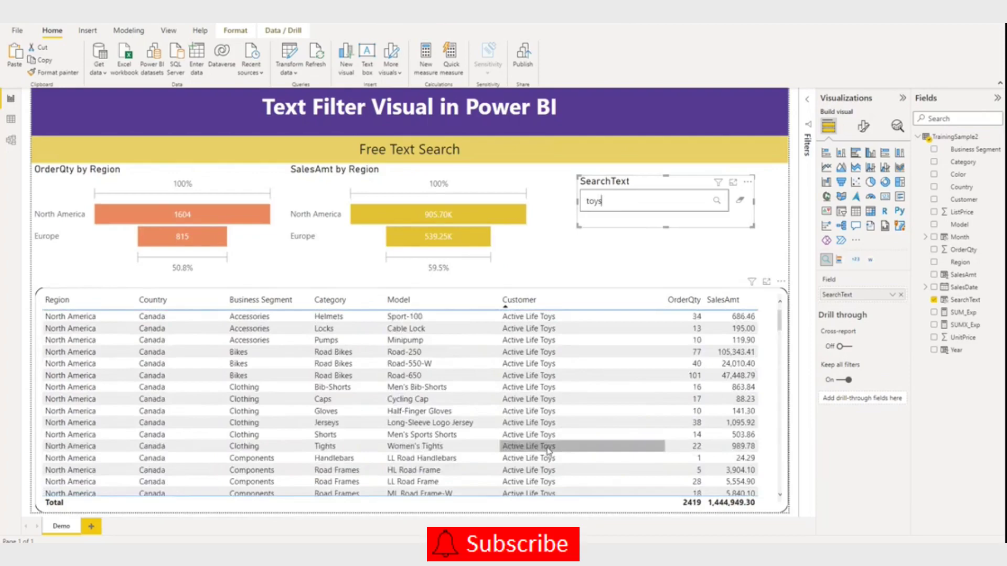
# Step: Search for 'bikes' so the report shows 86709 OrderQty and 67,888,955.36 SalesAmt
pyautogui.moveTo(626, 201); pyautogui.dragTo(514, 193)
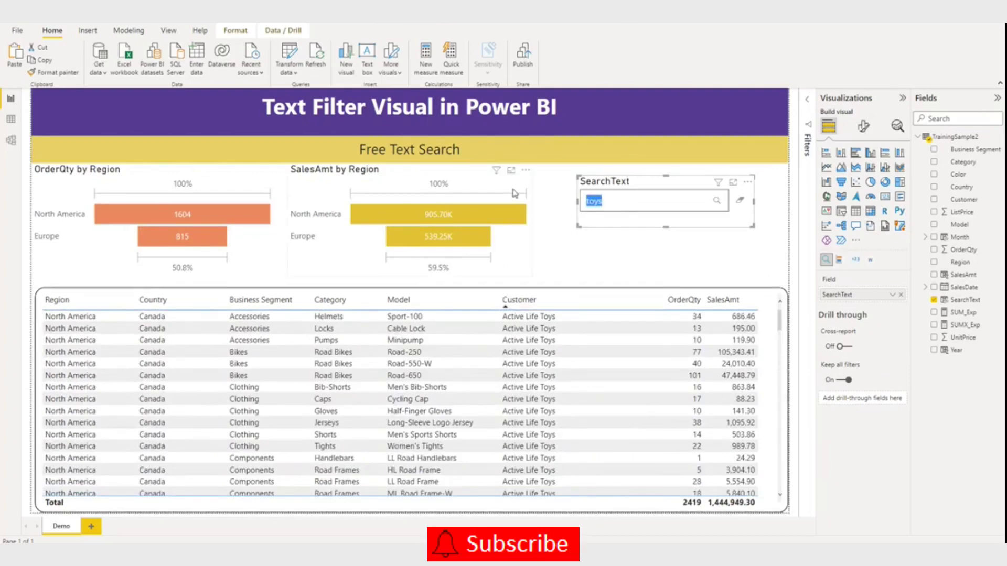
pyautogui.write('bikes')
pyautogui.press('Return')
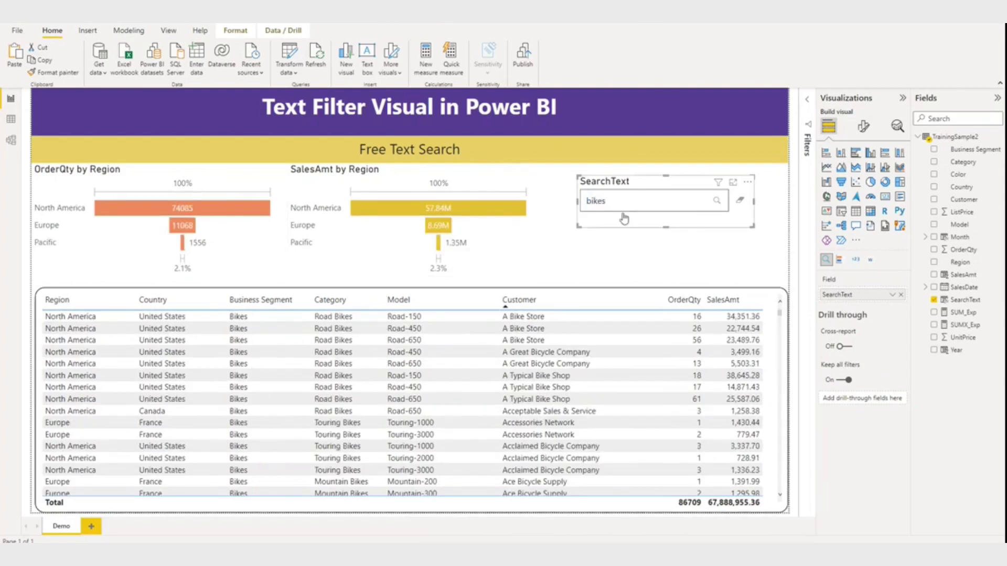
pyautogui.press('BackSpace')
pyautogui.press('BackSpace')
pyautogui.press('BackSpace')
pyautogui.write('Bike')
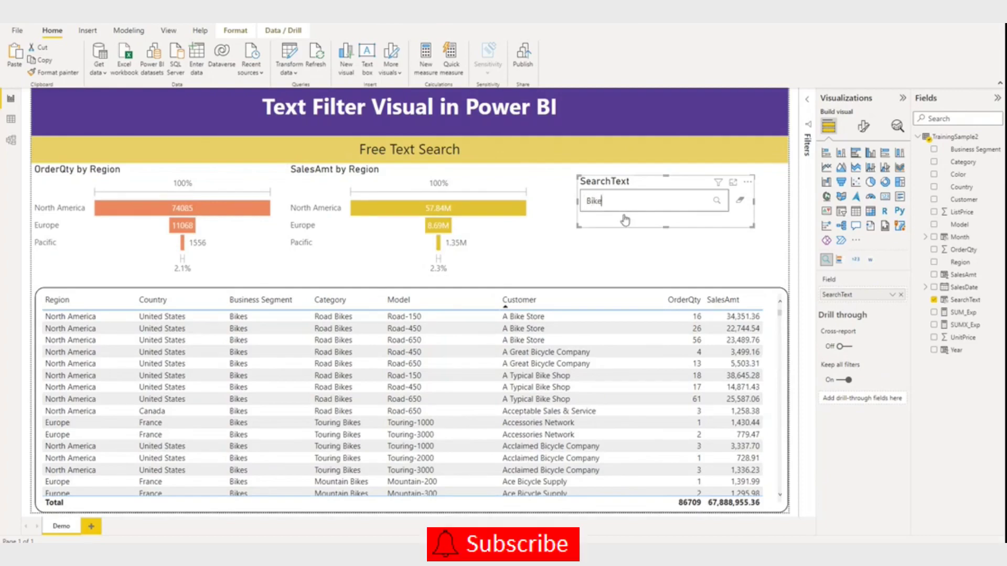
pyautogui.write('s')
pyautogui.press('Return')
pyautogui.write('b')
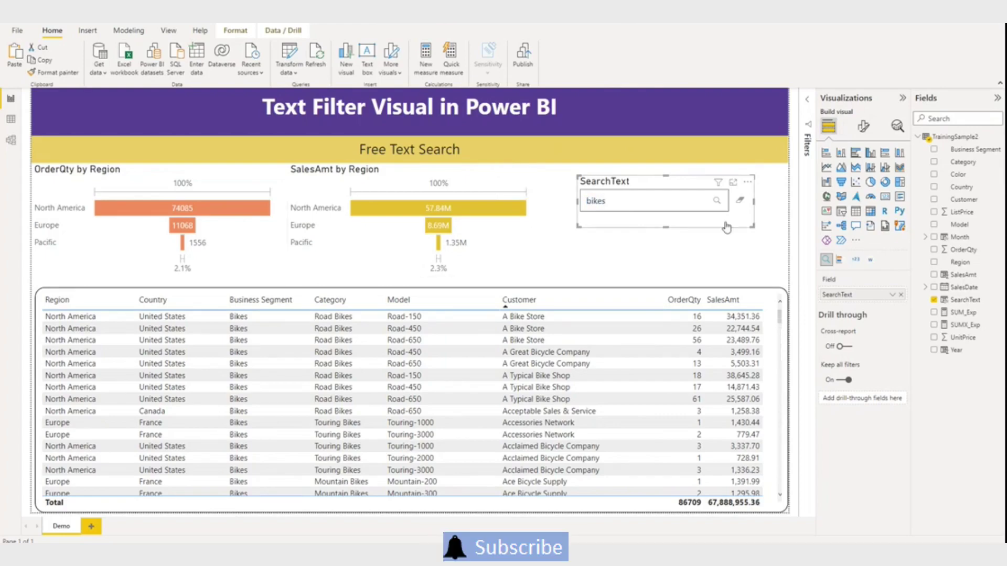
pyautogui.scroll(-5, 627, 370)
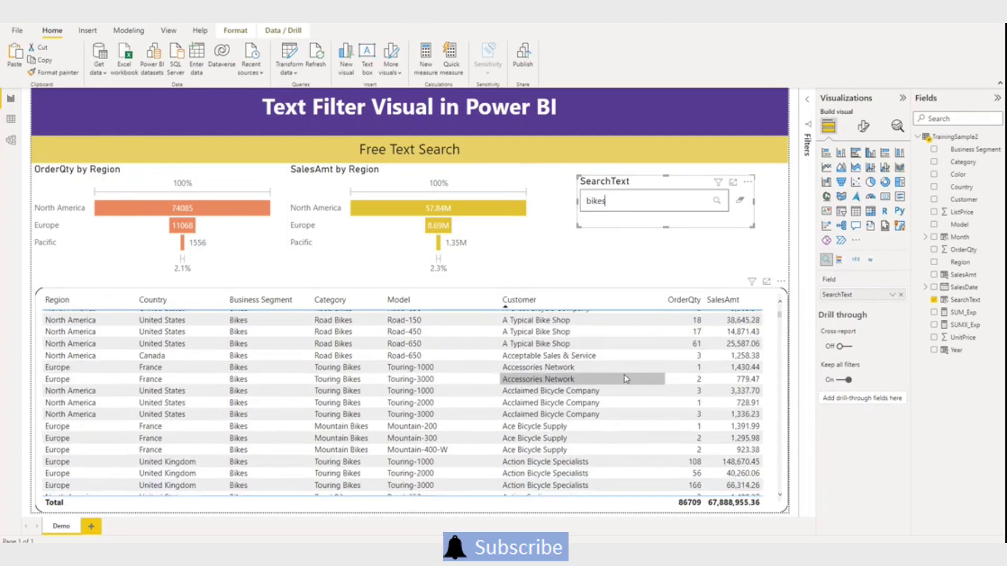
pyautogui.scroll(5, 626, 378)
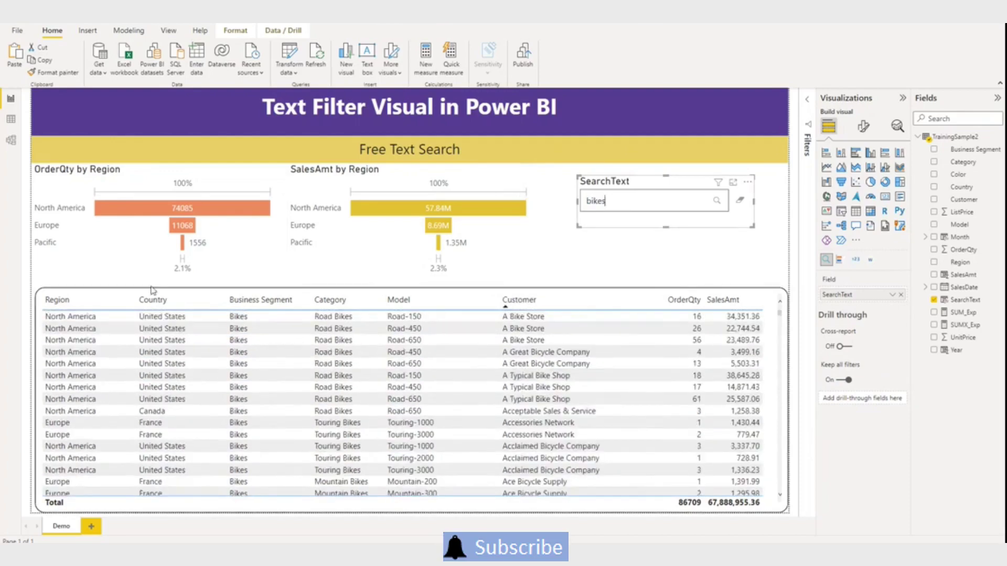